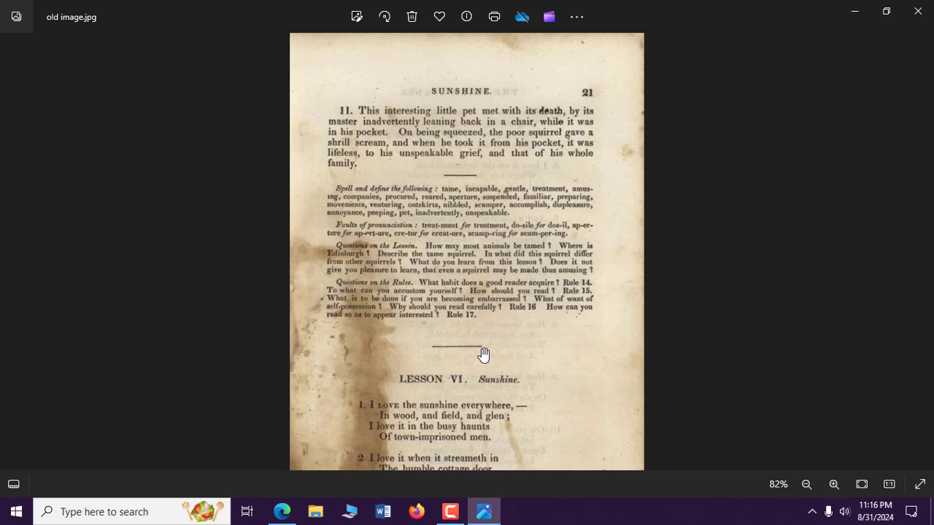
Look over the text and stains on the scanned page in old image.jpg
scroll(483, 355, down, 3)
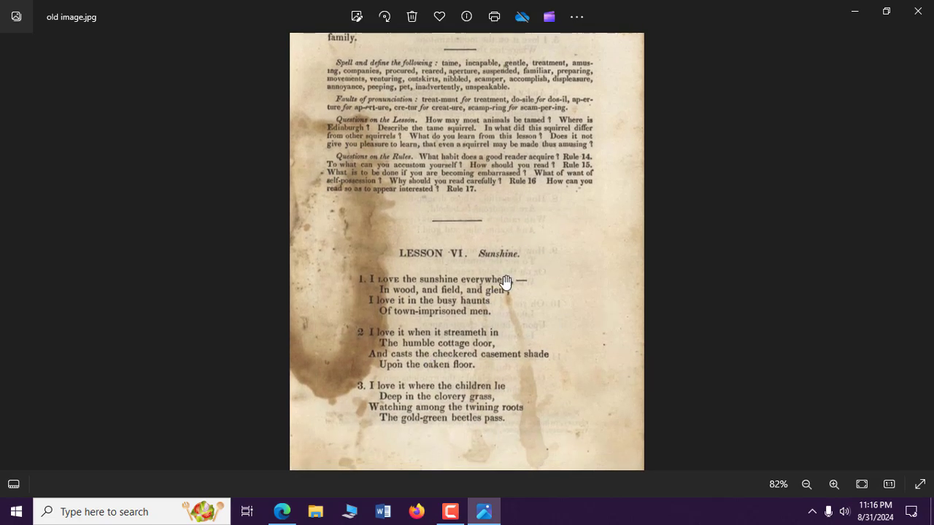
scroll(523, 207, up, 2)
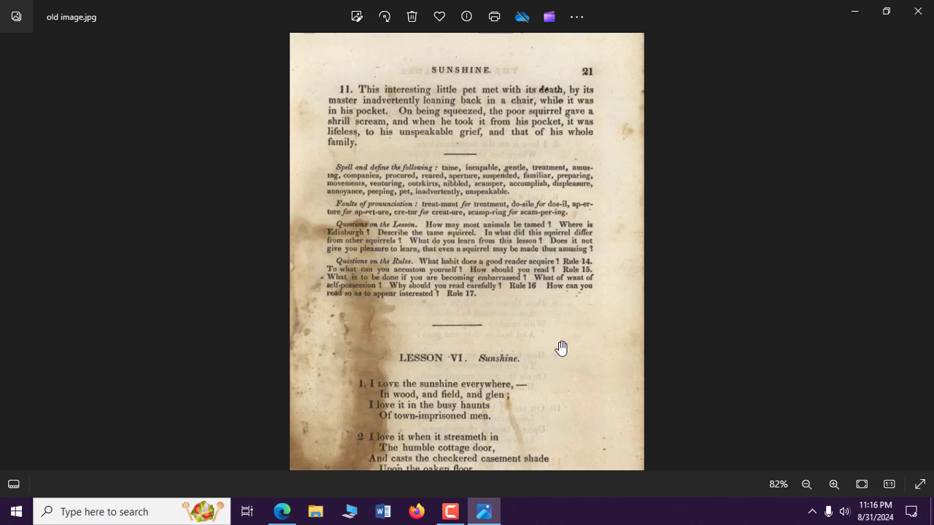
scroll(534, 309, down, 2)
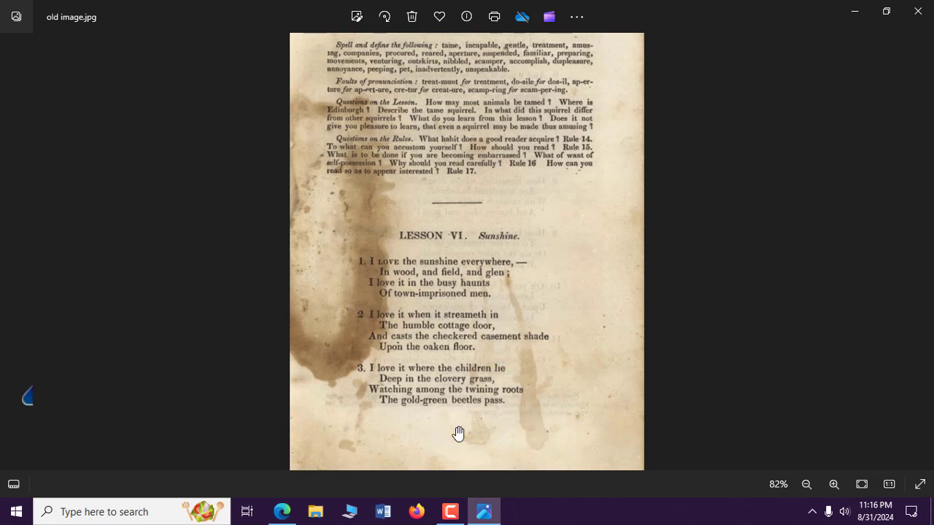
scroll(558, 301, up, 1)
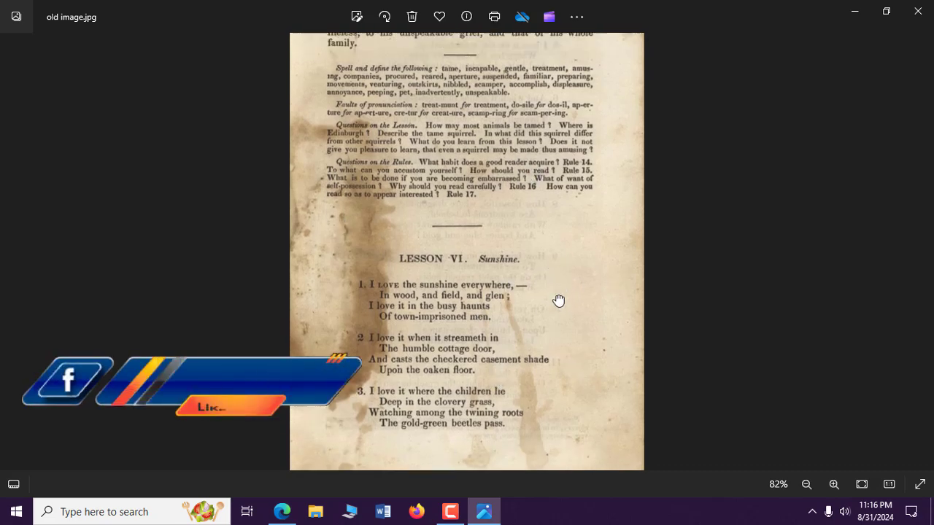
scroll(558, 301, up, 2)
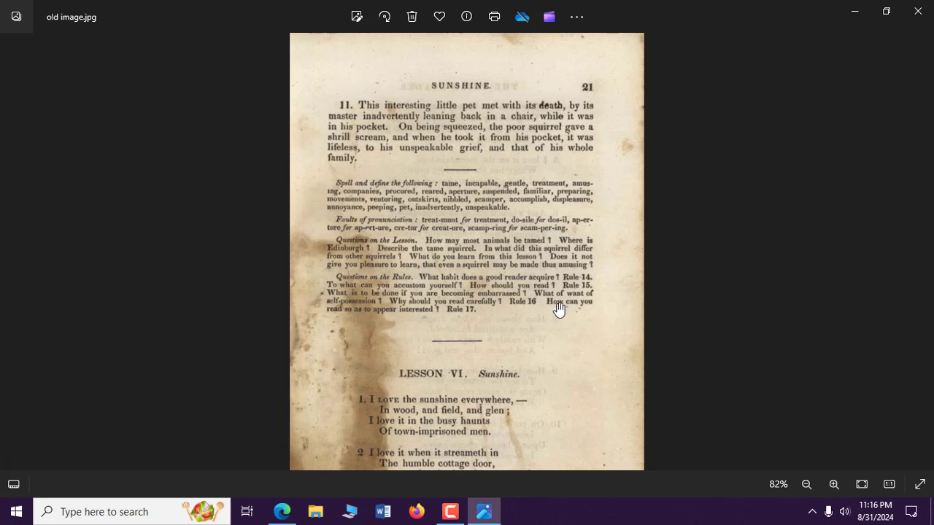
Minimise the image viewer, switch to Word and create a blank document
click(854, 11)
right_click(745, 101)
click(782, 142)
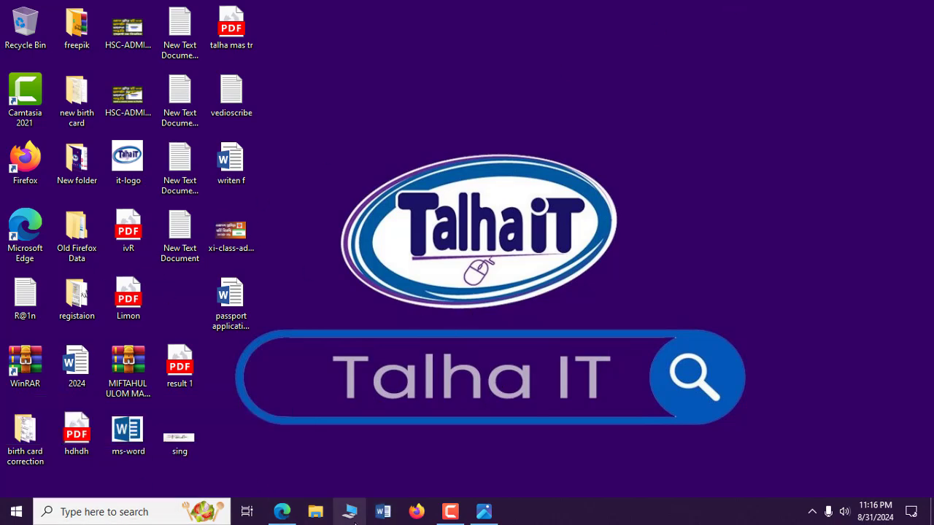
click(384, 512)
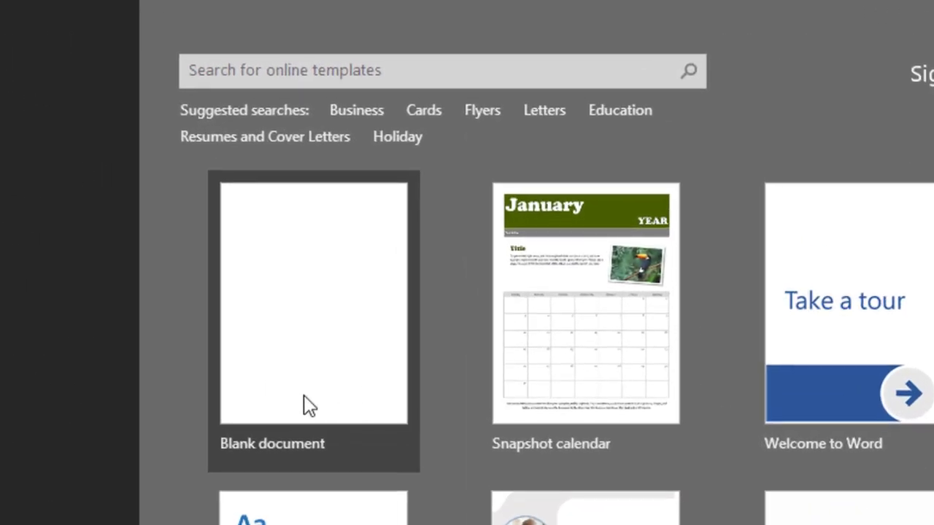
click(331, 349)
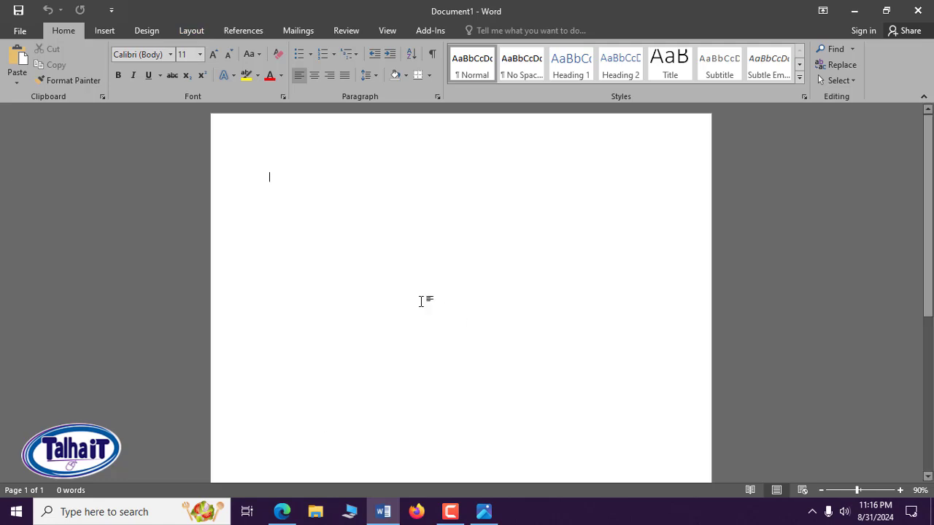
Insert the picture "old image" from the Downloads folder into the document
click(106, 33)
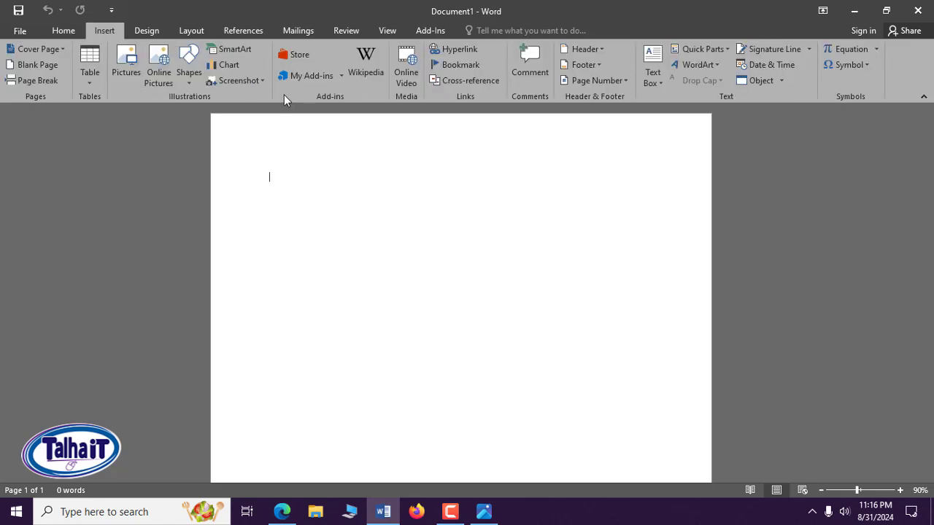
click(242, 176)
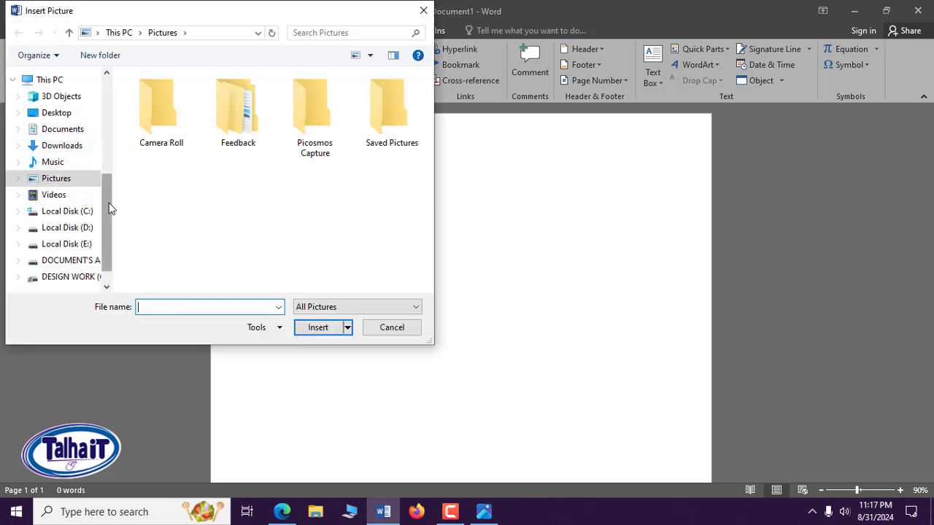
drag(108, 209, 110, 108)
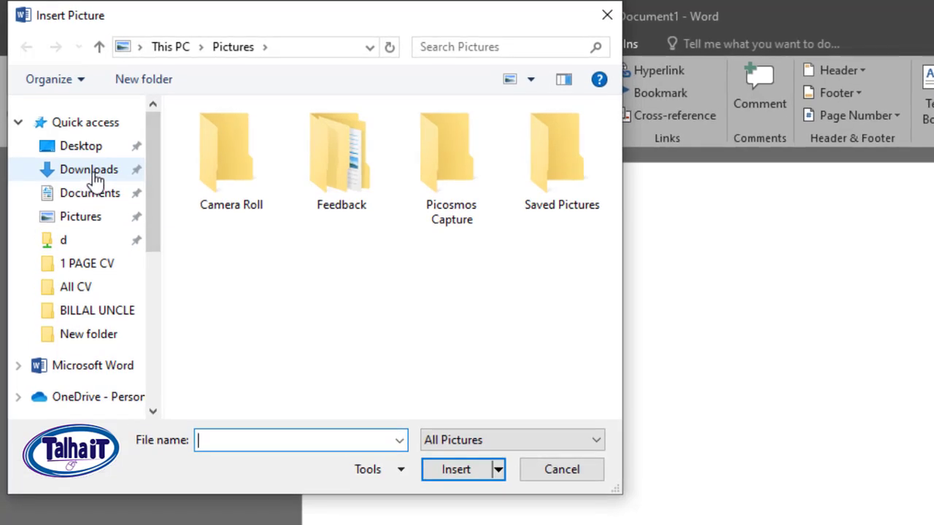
click(99, 178)
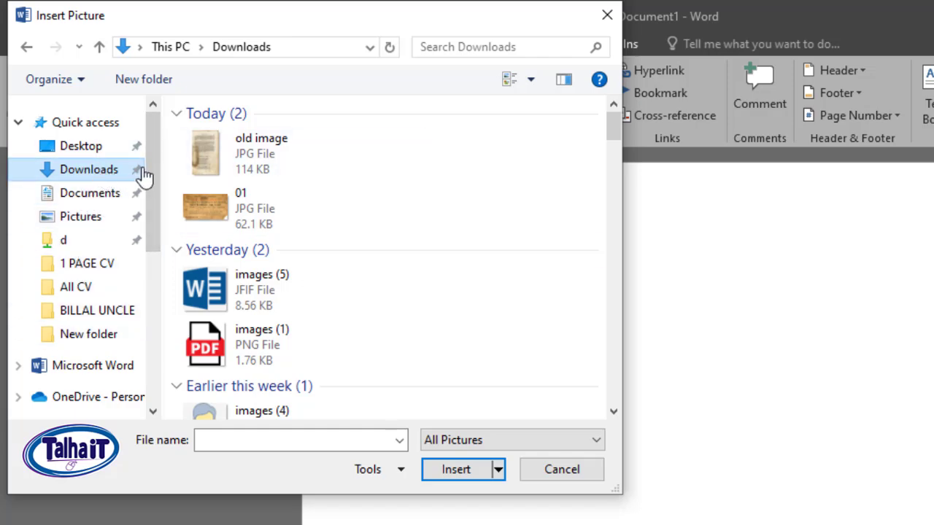
click(269, 162)
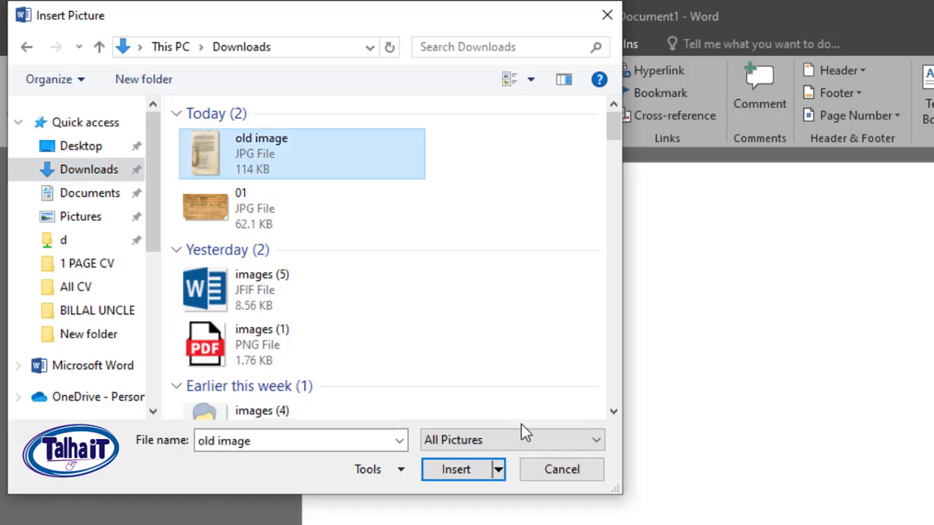
click(461, 469)
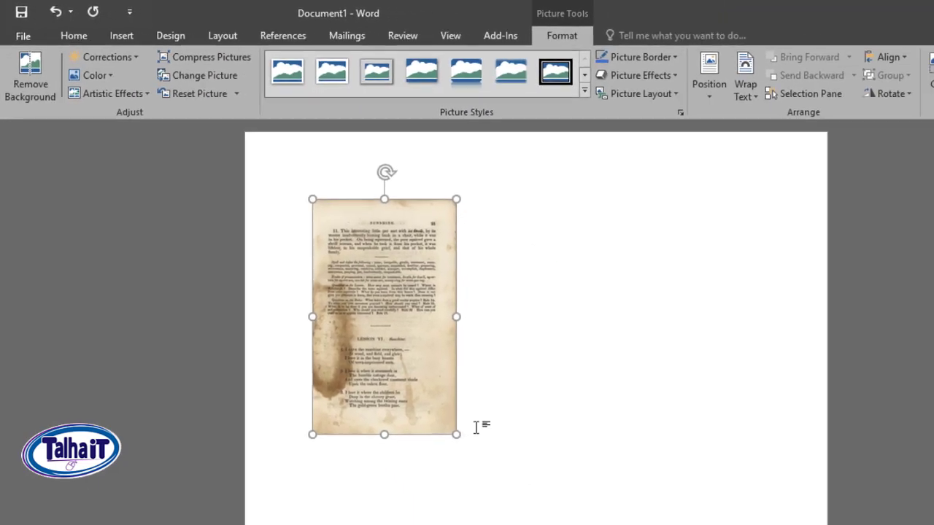
Enlarge the inserted picture proportionally to about 8.59" high and 5.21" wide
scroll(560, 438, down, 2)
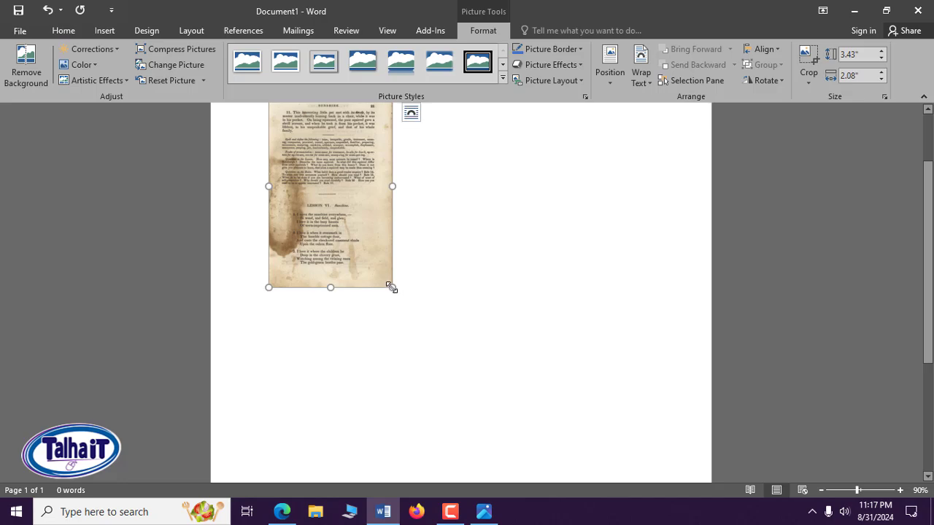
drag(392, 287, 577, 413)
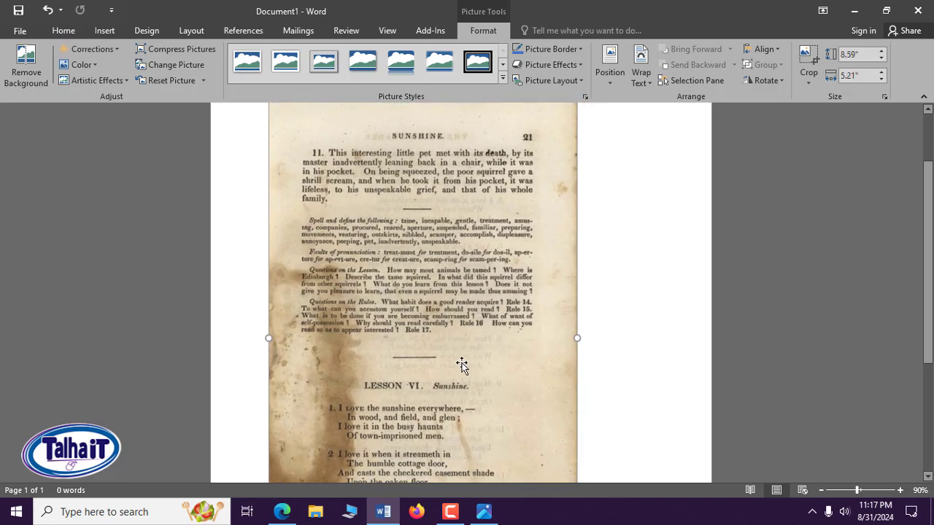
scroll(457, 361, up, 3)
scroll(455, 360, down, 4)
Set the picture's text wrapping to Behind Text and reposition it near the top of the page
drag(435, 338, 487, 340)
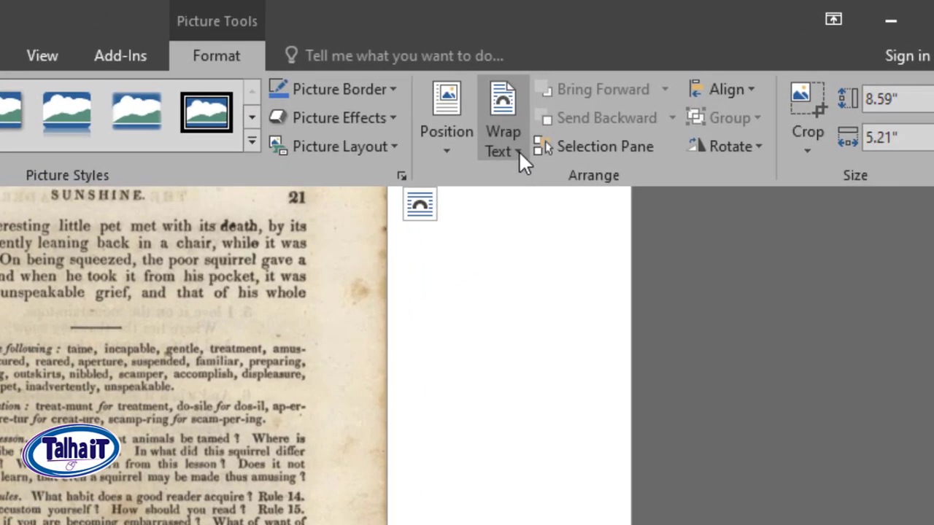
click(647, 86)
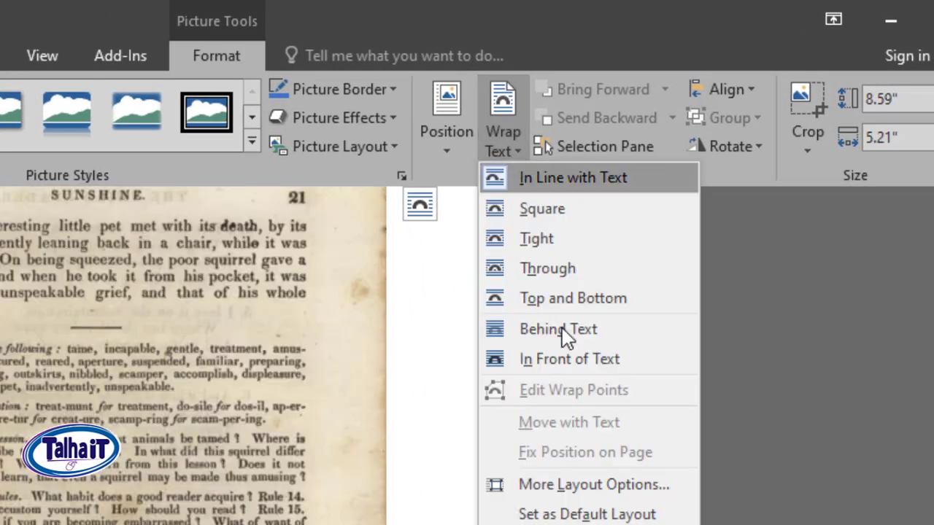
click(532, 332)
scroll(244, 523, up, 4)
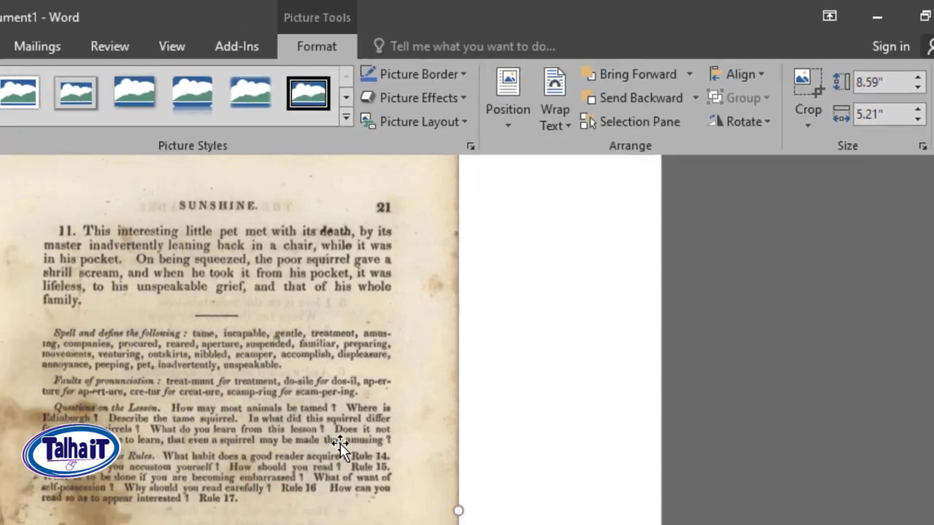
drag(471, 318, 482, 284)
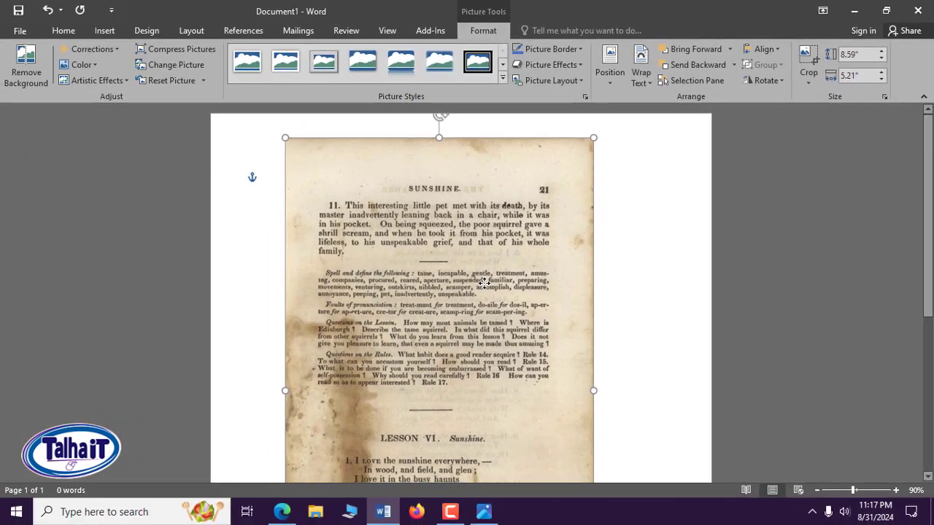
Stretch the picture's sides and lower edge to fill the page, about 10.54" high and 7.46" wide
scroll(609, 323, down, 3)
drag(597, 304, 687, 305)
drag(263, 305, 245, 304)
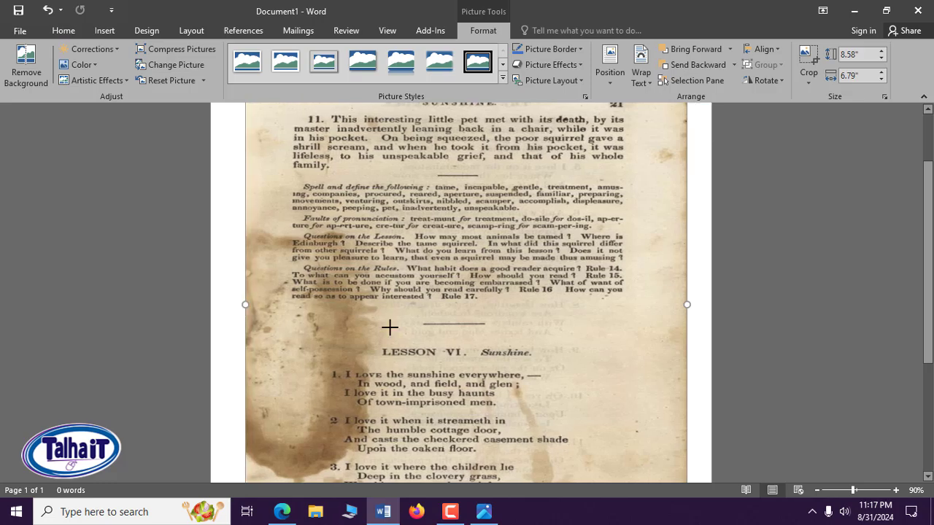
scroll(477, 398, down, 7)
drag(468, 357, 469, 471)
scroll(484, 358, up, 9)
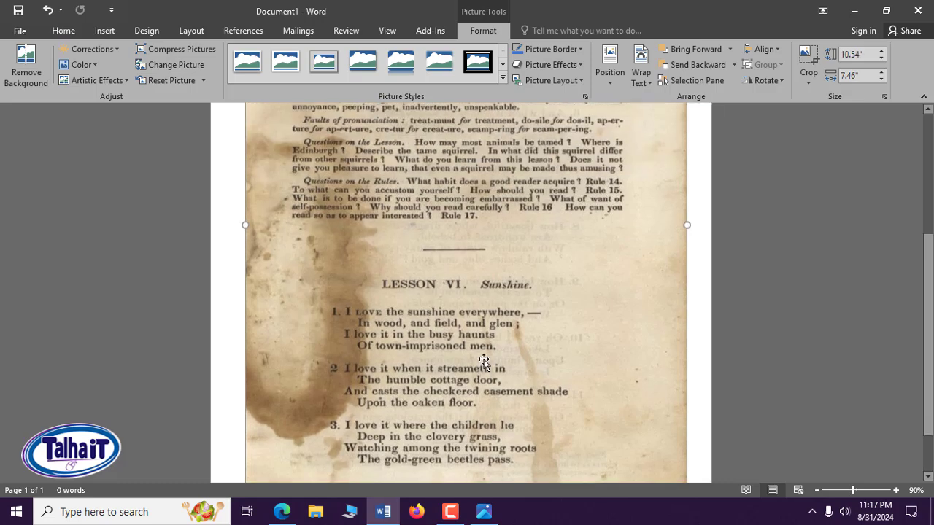
scroll(446, 292, up, 1)
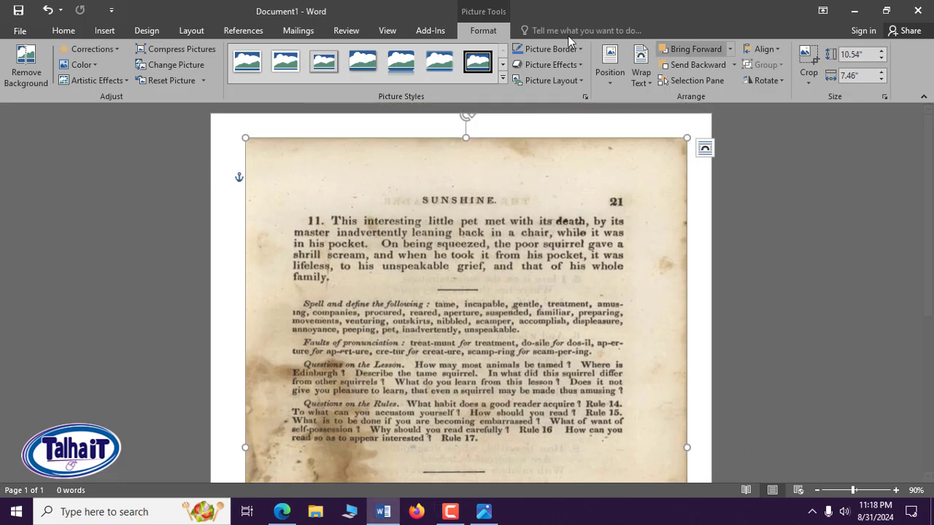
Open the Format Picture settings for the scanned page and expand the Picture Corrections options
click(77, 34)
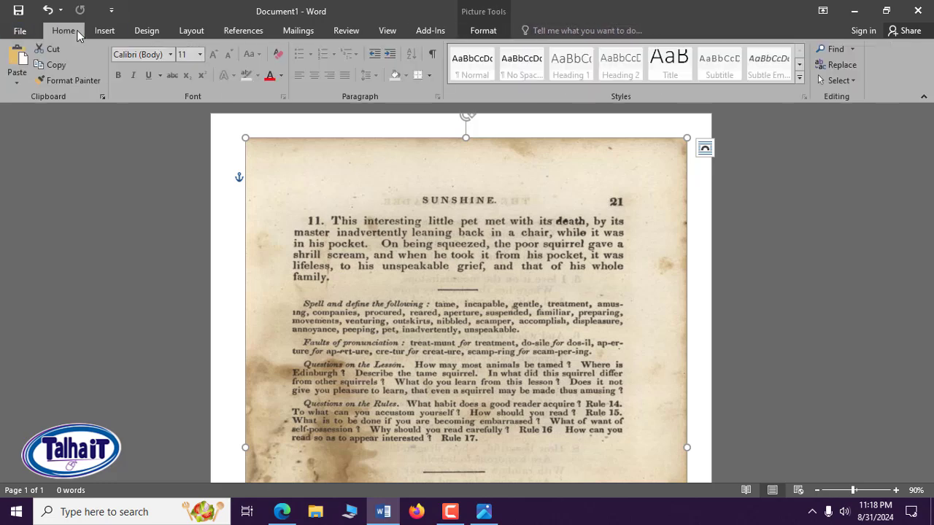
click(482, 33)
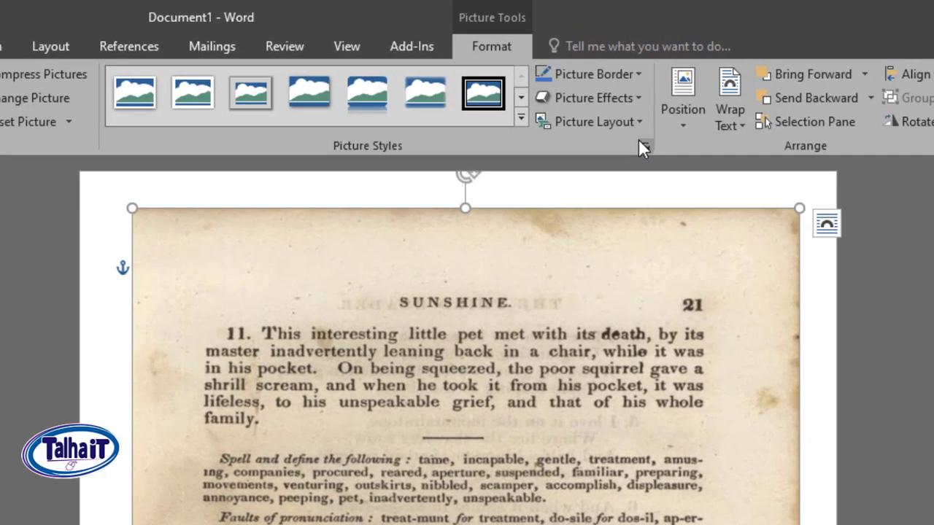
click(643, 144)
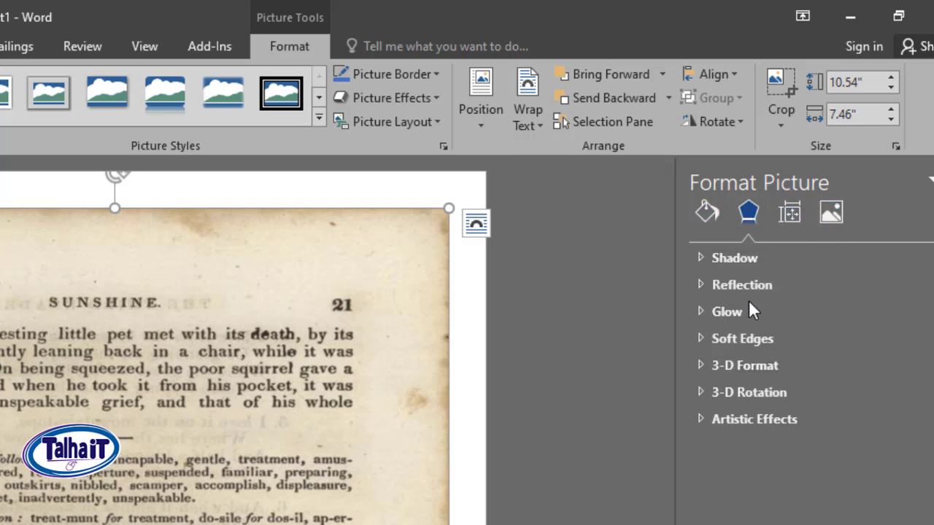
click(705, 214)
click(750, 215)
click(791, 215)
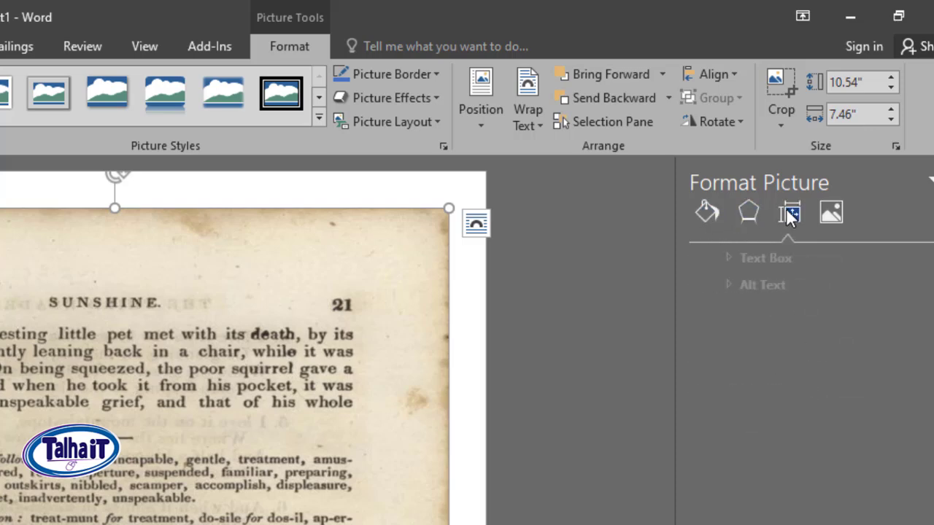
click(830, 212)
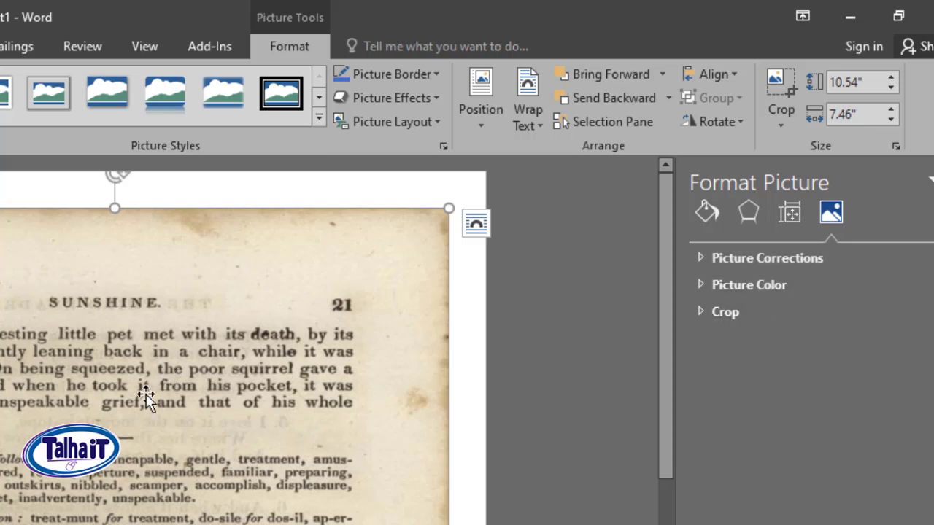
scroll(145, 398, down, 5)
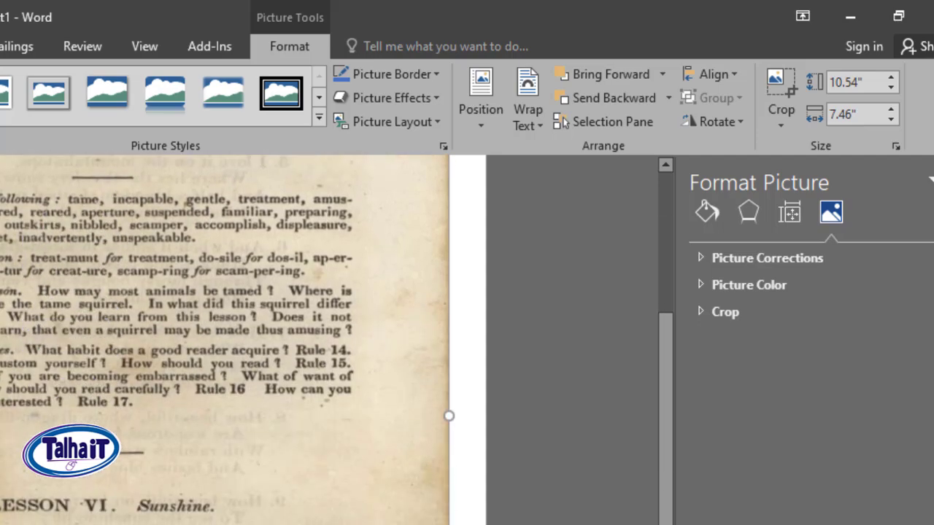
click(754, 257)
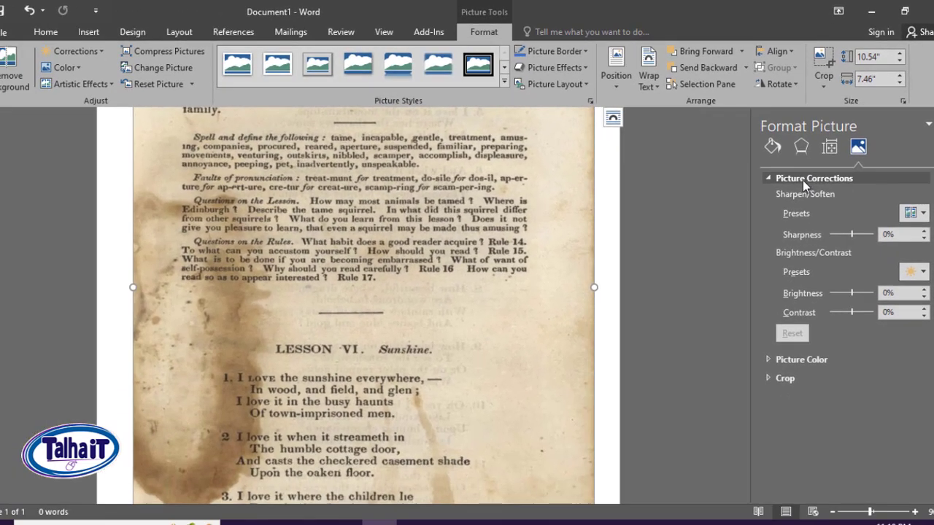
Set the scanned picture's sharpness to 83% and its brightness to 62%
scroll(389, 299, up, 2)
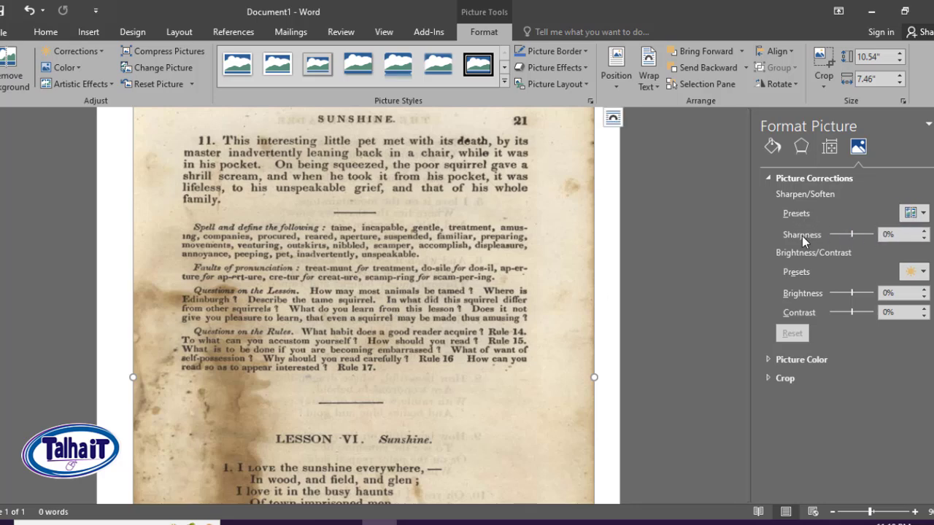
drag(850, 234, 867, 234)
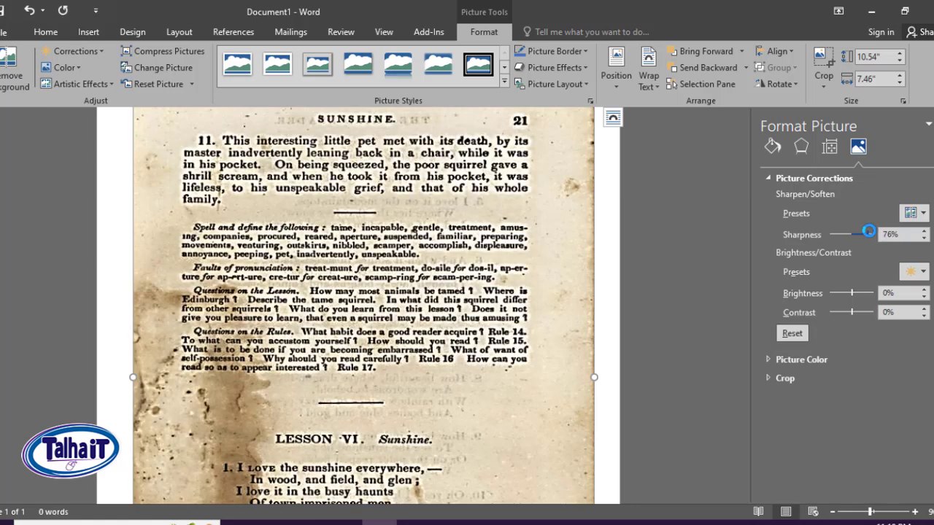
scroll(349, 321, up, 1)
scroll(347, 321, up, 2)
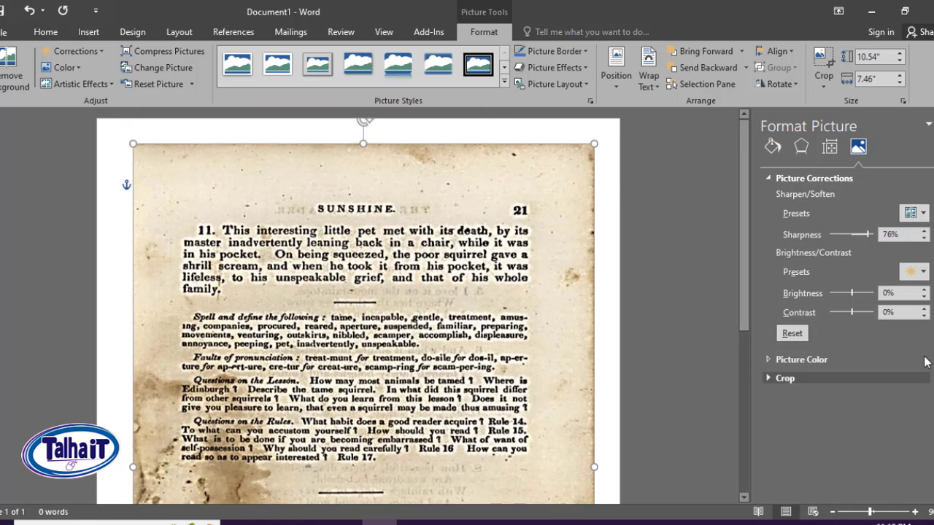
mouse_move(851, 293)
mouse_down()
mouse_move(879, 294)
mouse_move(861, 297)
mouse_up()
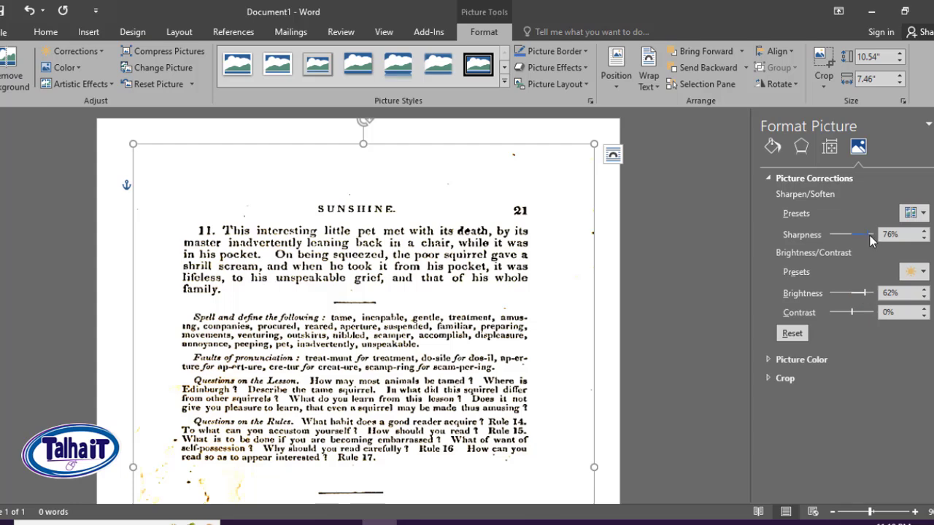
drag(869, 235, 870, 234)
scroll(854, 312, down, 2)
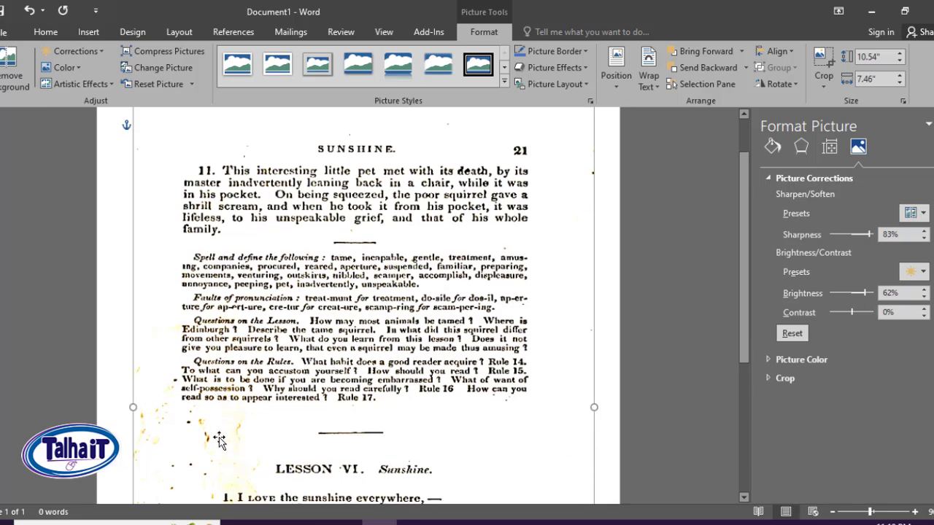
Set the scanned picture's contrast to 83% and close the Format Picture settings
drag(850, 312, 869, 313)
scroll(237, 423, down, 8)
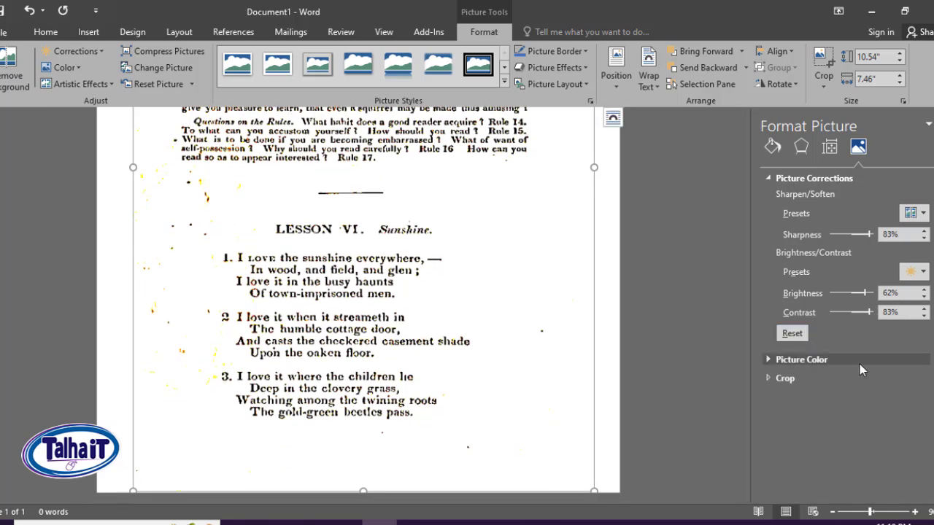
click(933, 126)
scroll(425, 301, up, 5)
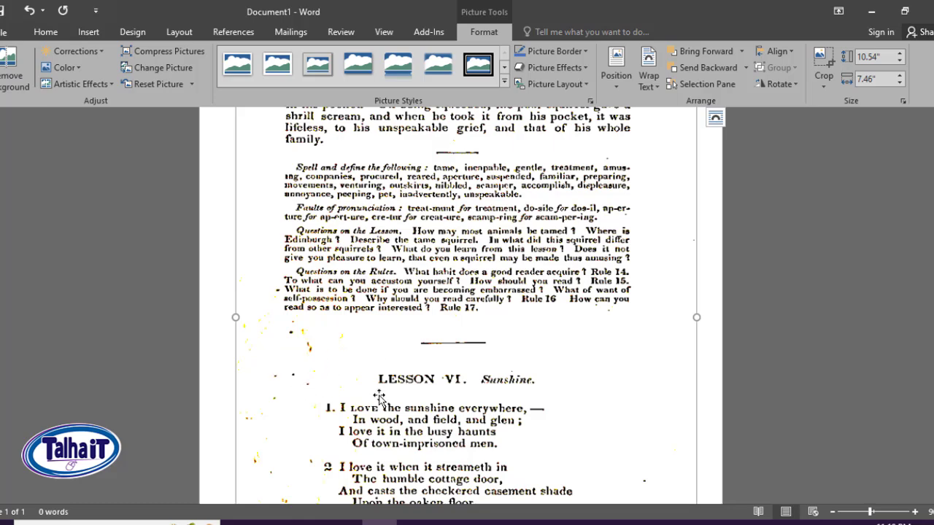
scroll(379, 398, up, 5)
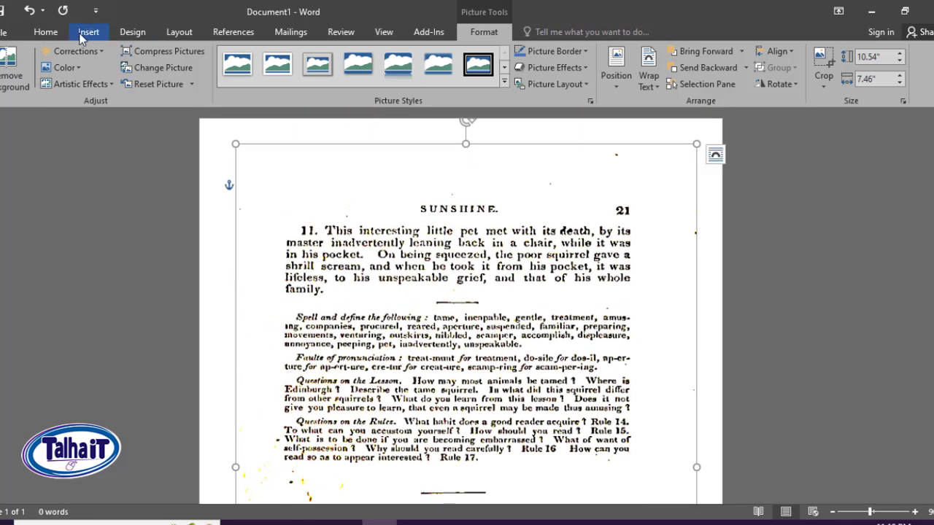
Draw a rectangle about 3.63" high and 1.14" wide over the stains in the margin beside the Lesson VI verses
click(86, 32)
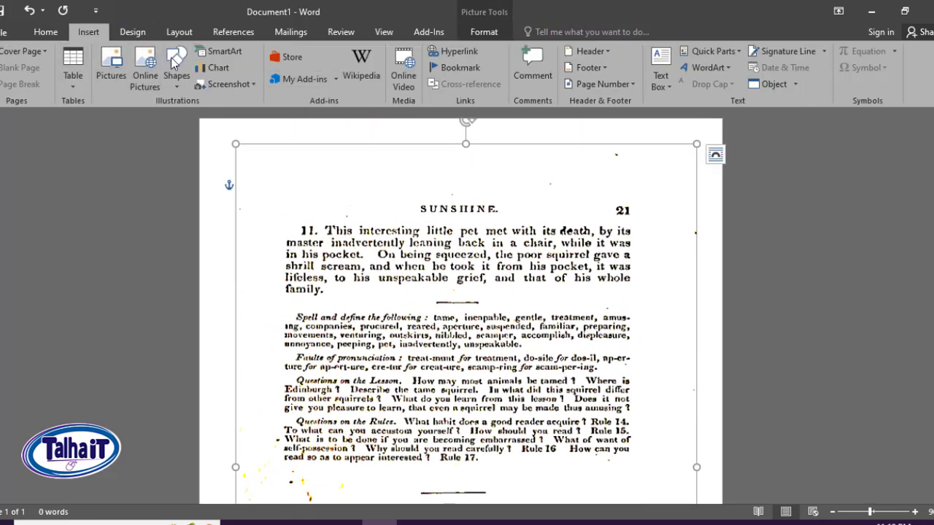
scroll(213, 119, down, 1)
scroll(137, 61, down, 1)
click(92, 33)
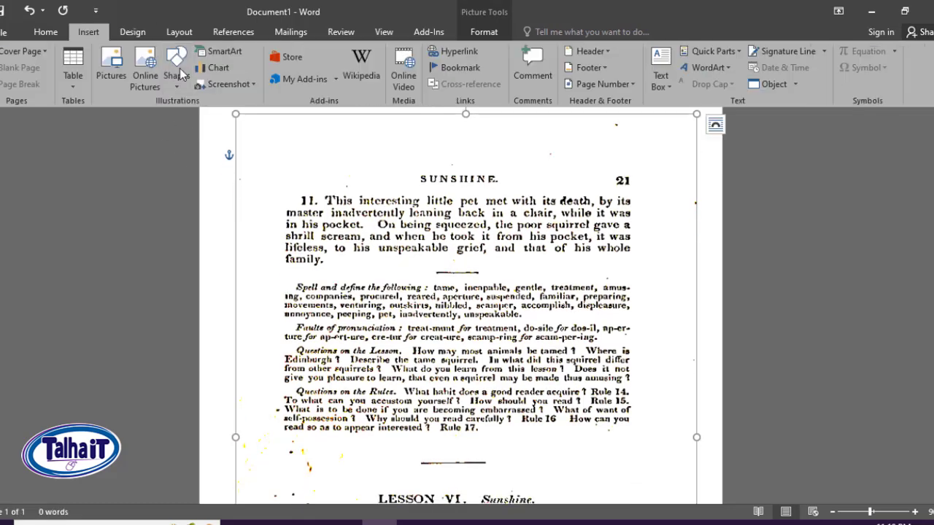
click(177, 73)
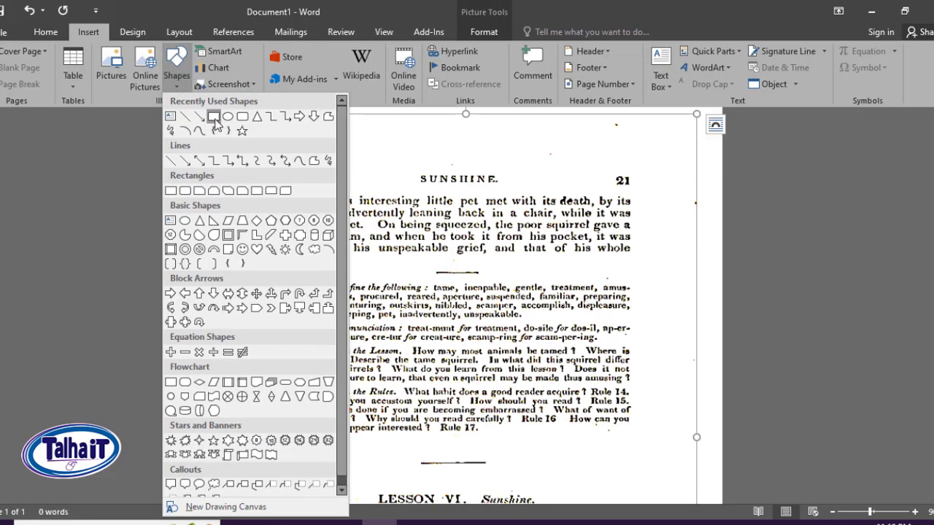
click(214, 119)
scroll(276, 286, down, 6)
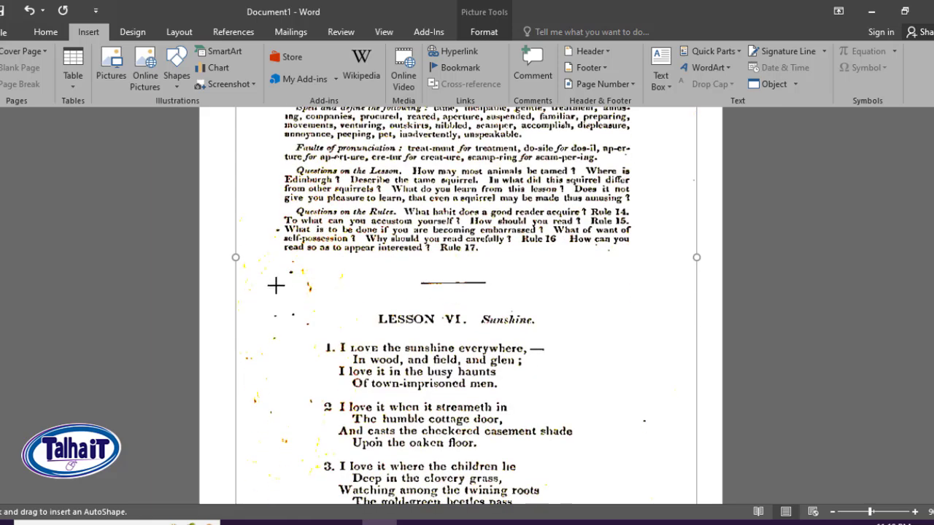
mouse_move(248, 258)
mouse_down()
mouse_move(323, 355)
mouse_move(318, 482)
mouse_up()
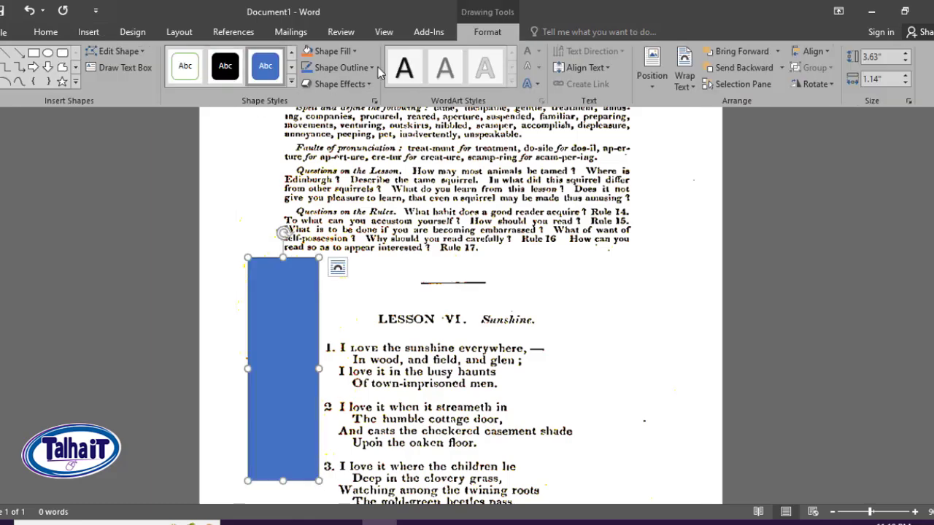
Give the rectangle over the margin stains a white fill and remove its outline
click(355, 51)
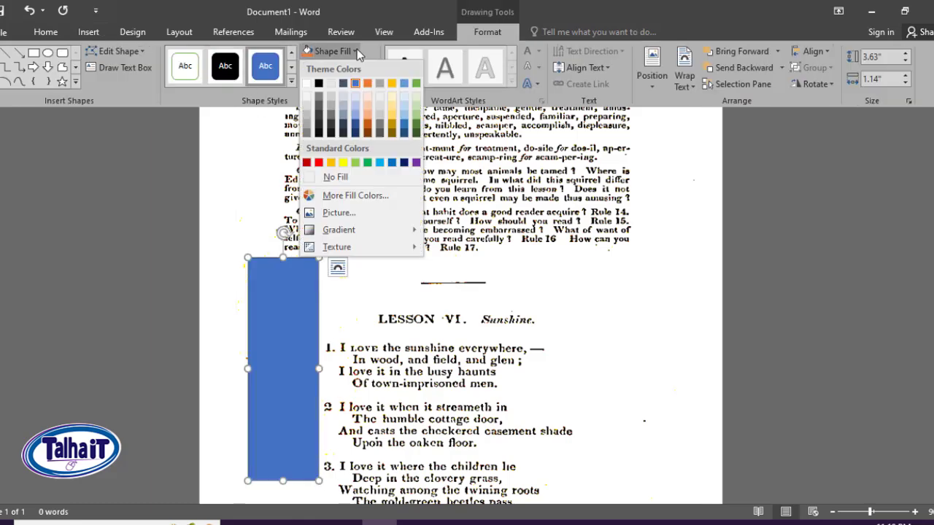
click(306, 83)
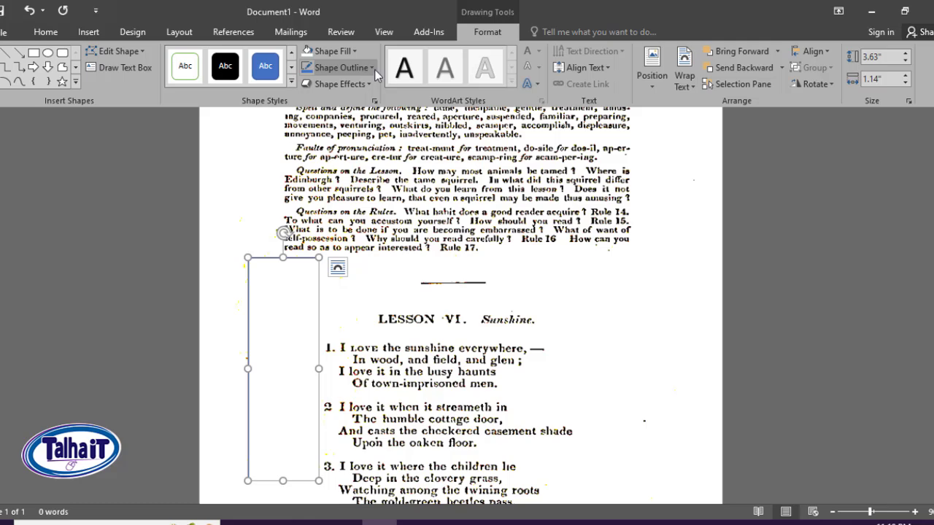
click(375, 70)
click(330, 192)
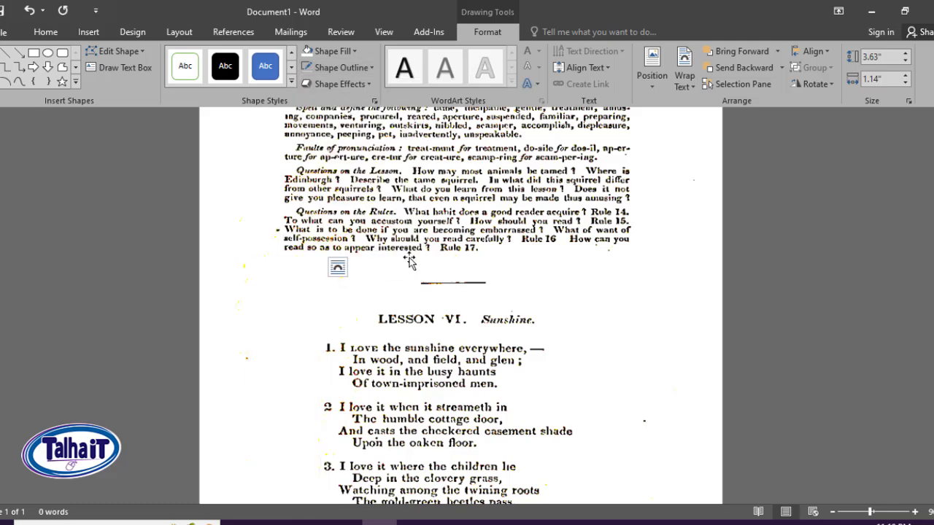
Draw a second rectangle about 0.47" high and 2.76" wide over the divider line above the LESSON VI heading
scroll(302, 261, down, 2)
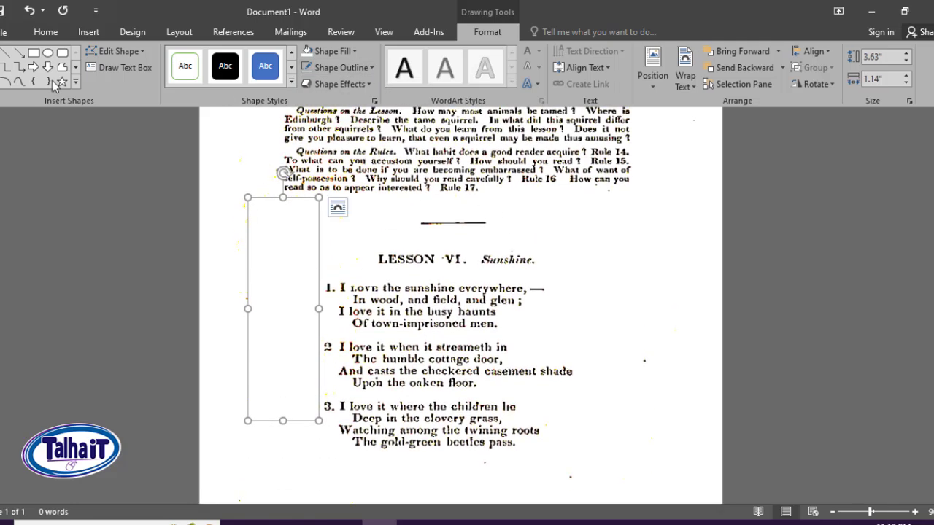
click(33, 53)
drag(371, 209, 542, 238)
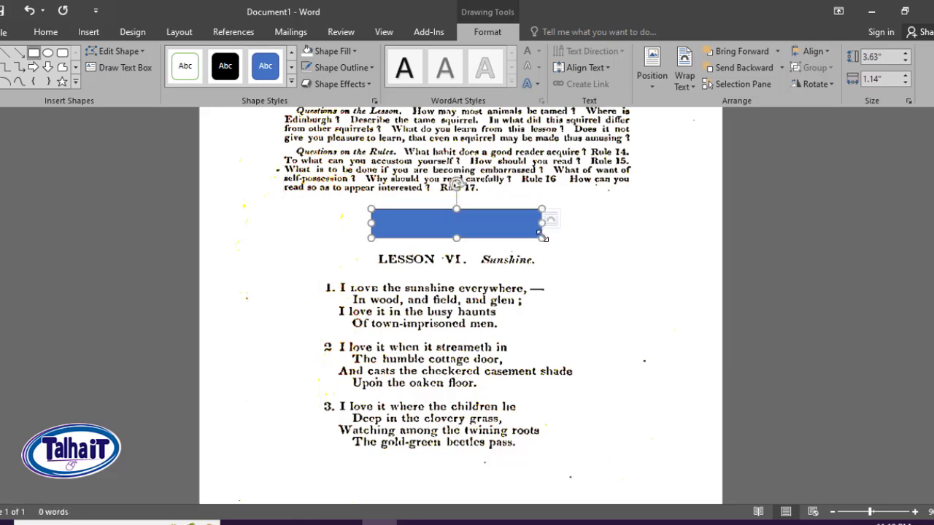
Fill the rectangle above the LESSON VI heading with white and remove its outline
click(348, 50)
click(330, 175)
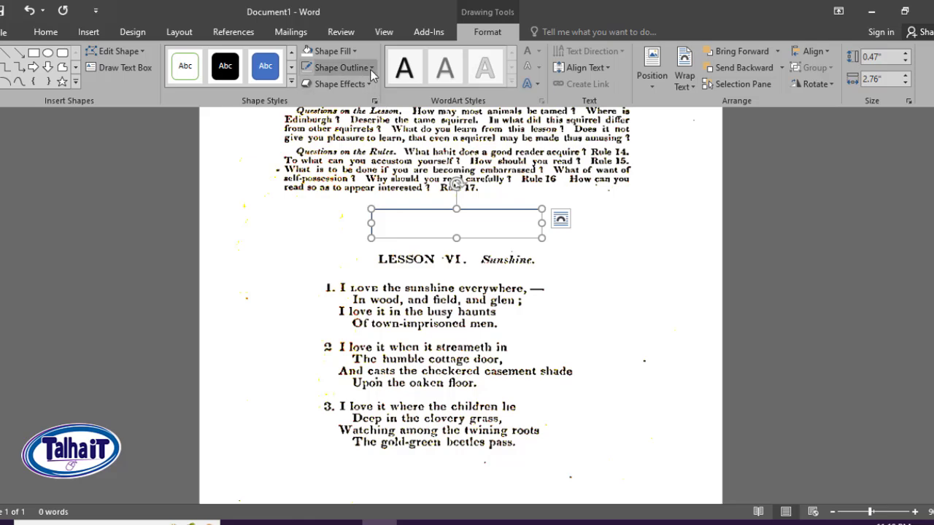
click(370, 67)
click(340, 192)
scroll(648, 299, down, 1)
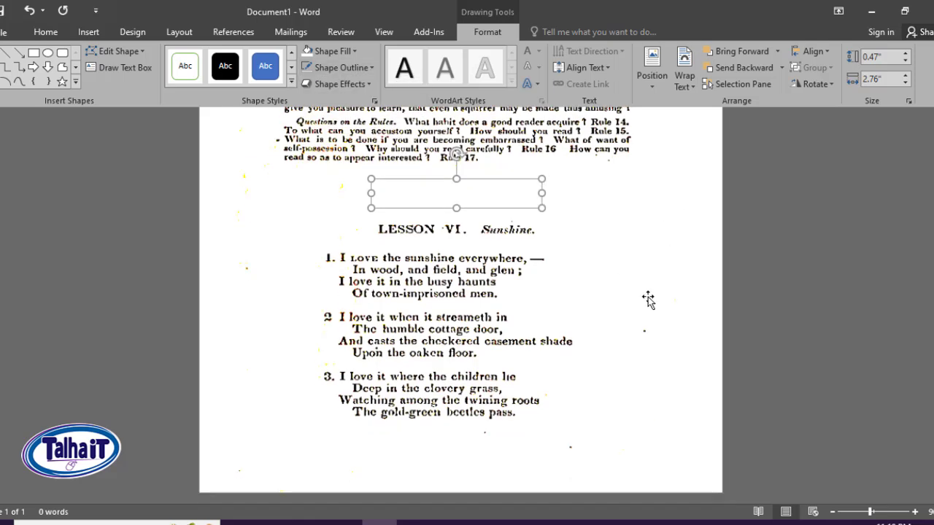
Select the scanned picture and stretch its upper edge slightly toward the top of the page
scroll(323, 292, up, 9)
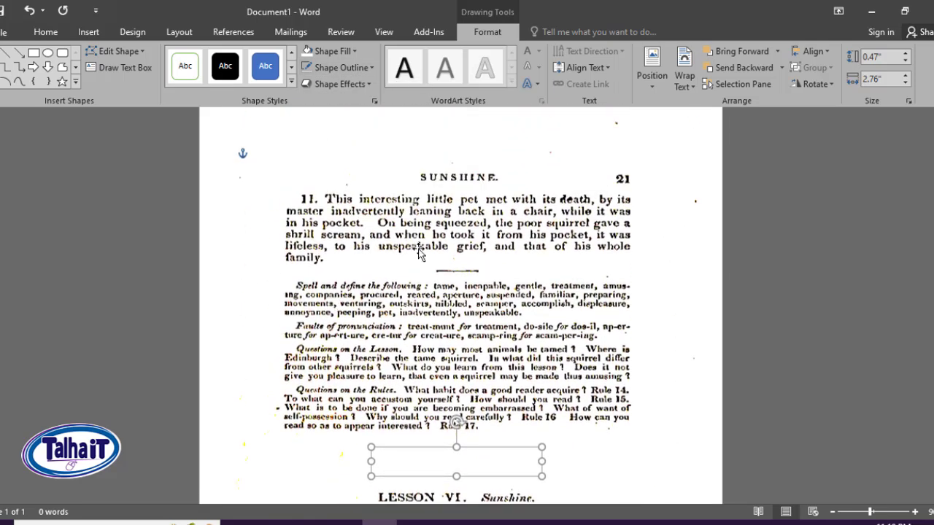
scroll(548, 202, up, 1)
click(511, 219)
scroll(513, 221, down, 8)
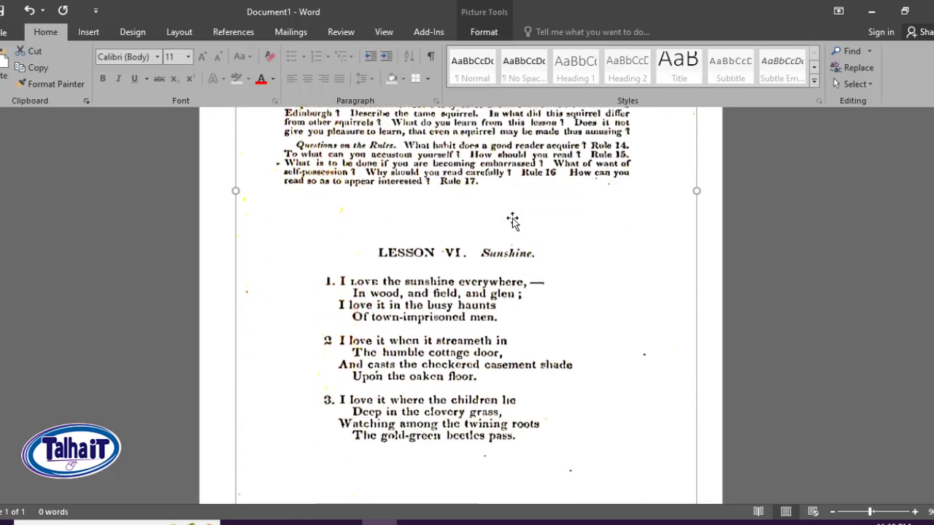
scroll(512, 221, down, 1)
scroll(548, 329, up, 9)
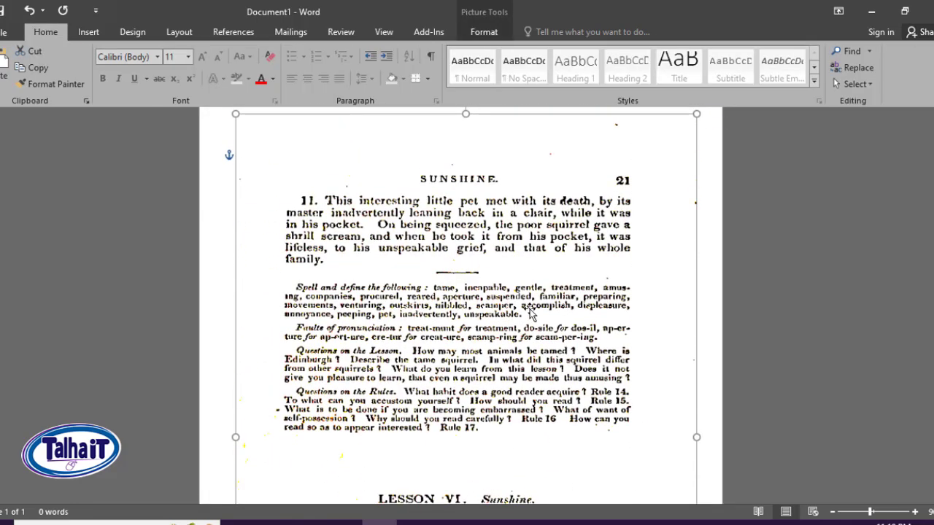
scroll(507, 286, up, 1)
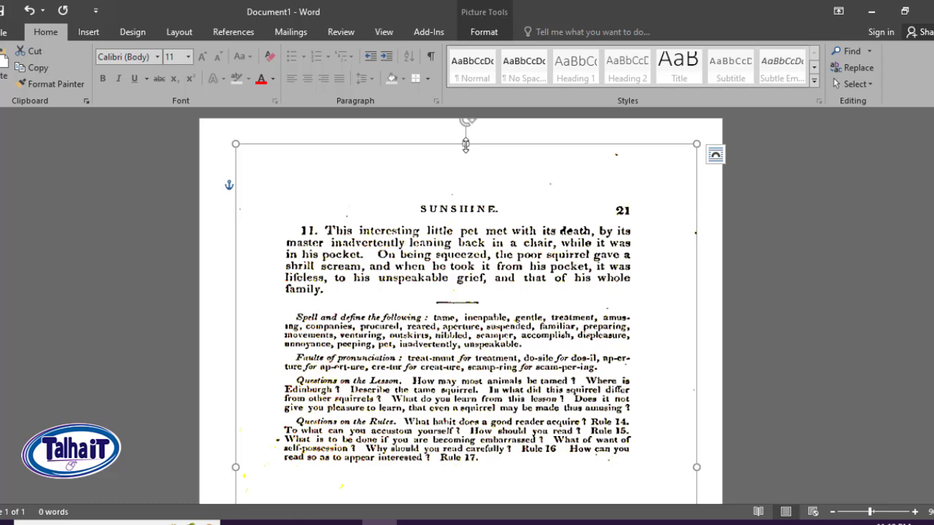
scroll(546, 241, down, 5)
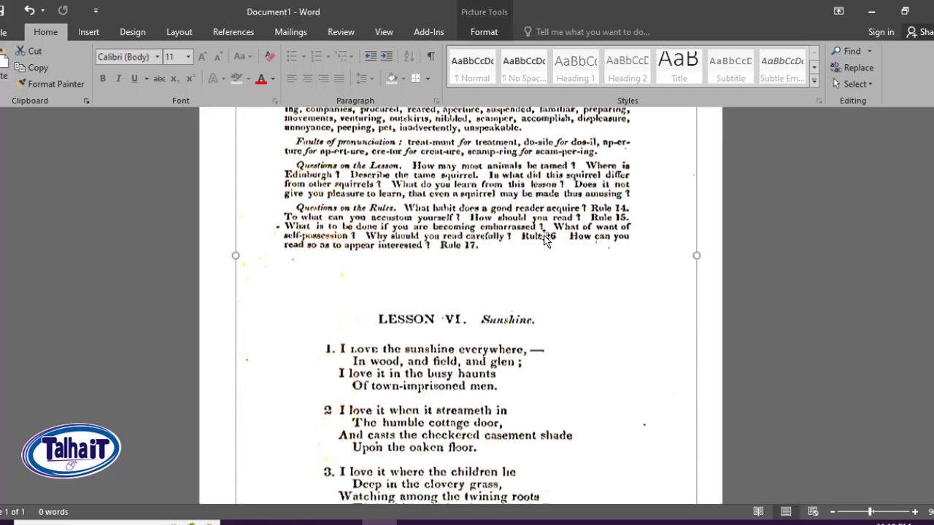
scroll(546, 241, down, 2)
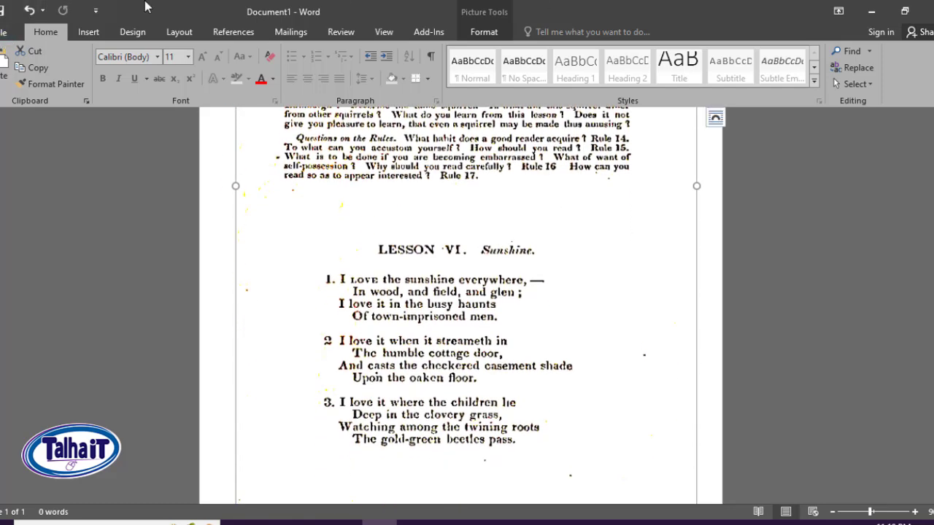
Start saving the document as a new file and choose the Desktop as its location
click(2, 31)
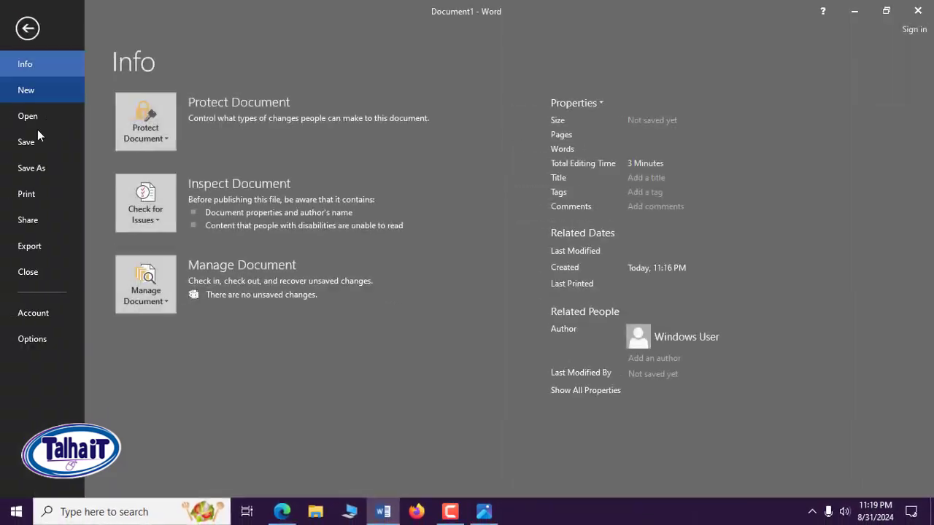
click(41, 170)
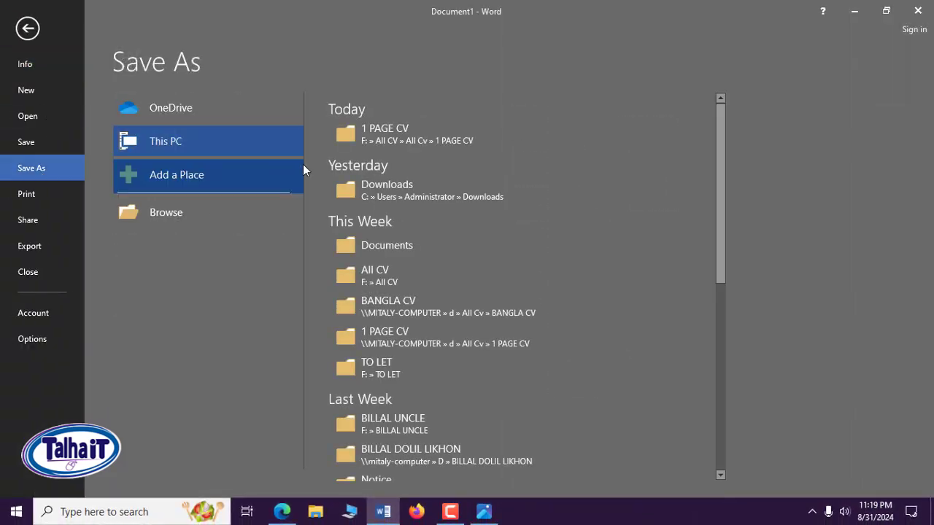
click(219, 220)
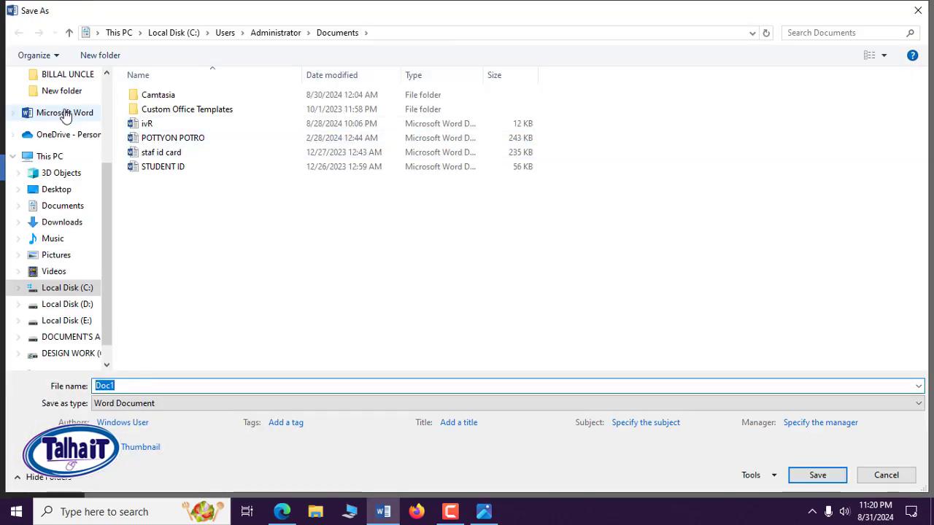
scroll(64, 173, up, 4)
scroll(61, 106, up, 1)
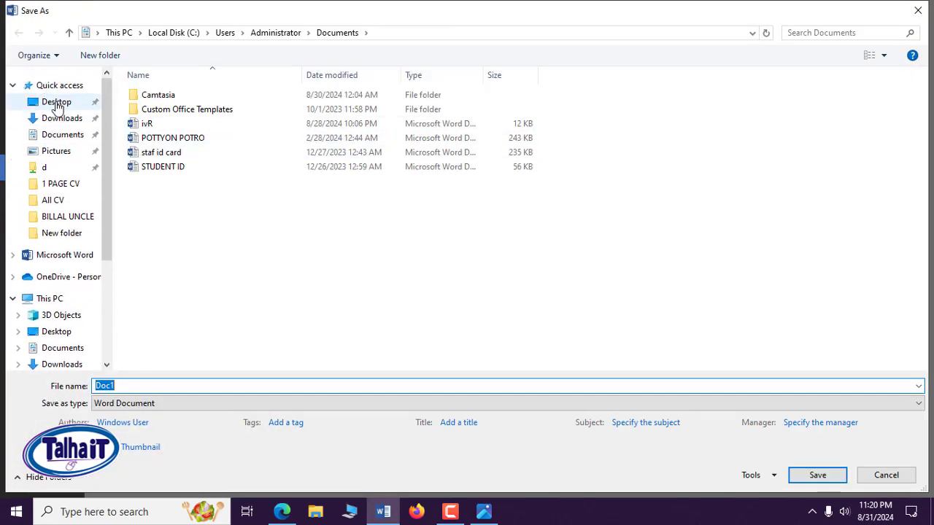
click(56, 103)
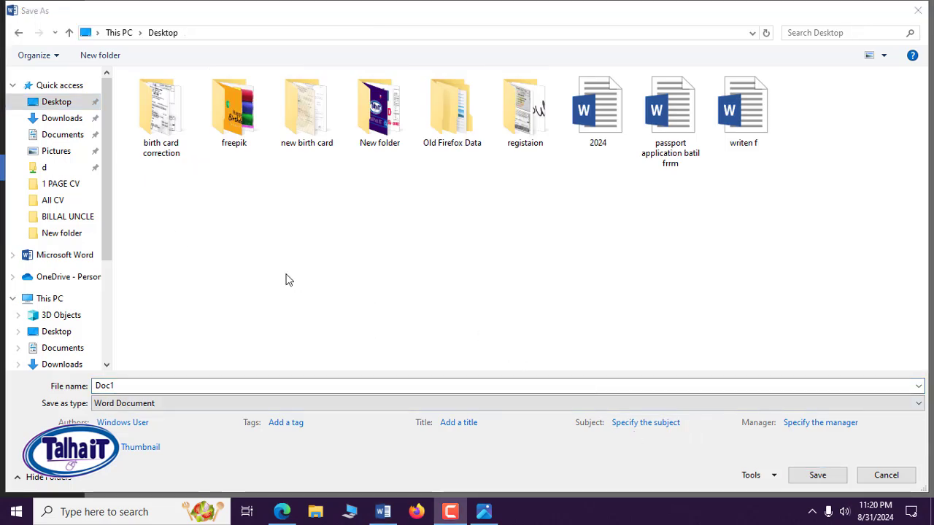
Name the file "old docuemt to final dc", save it as a Word document, and close Word
click(131, 387)
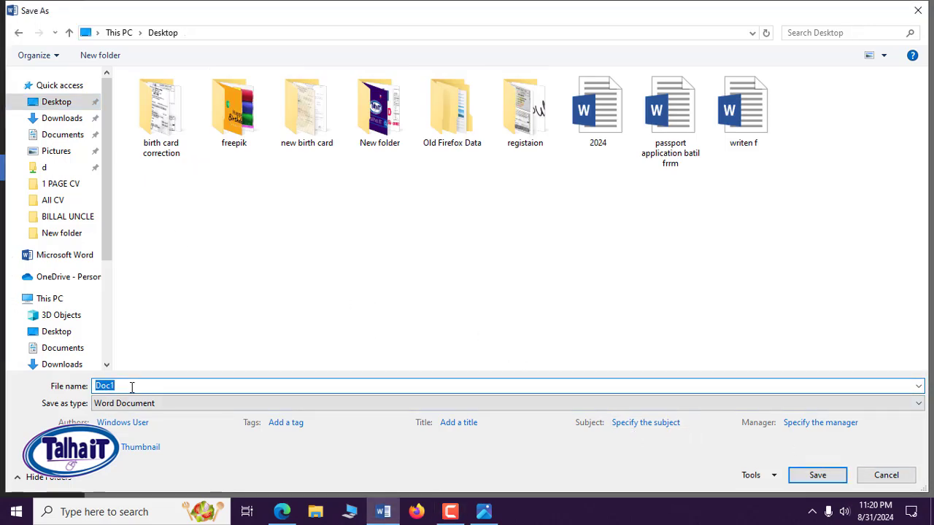
text(old)
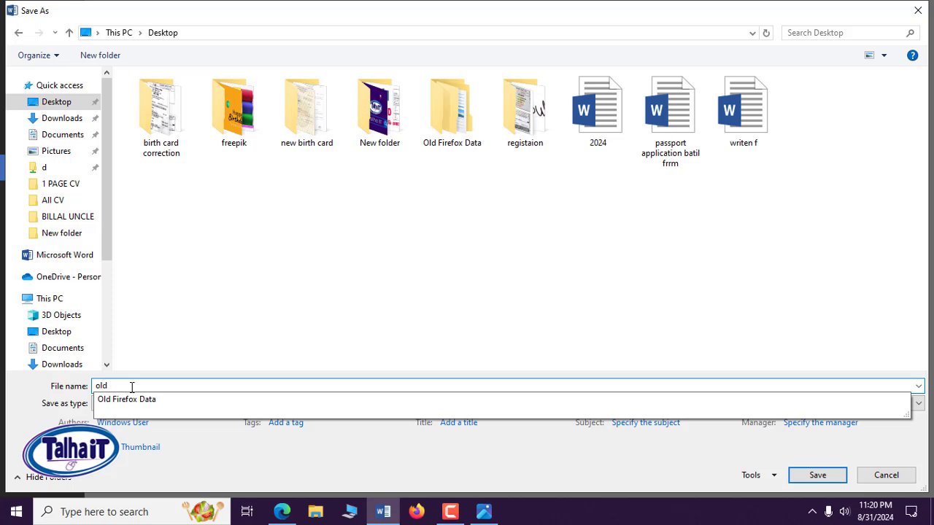
text( docuemt to final dc)
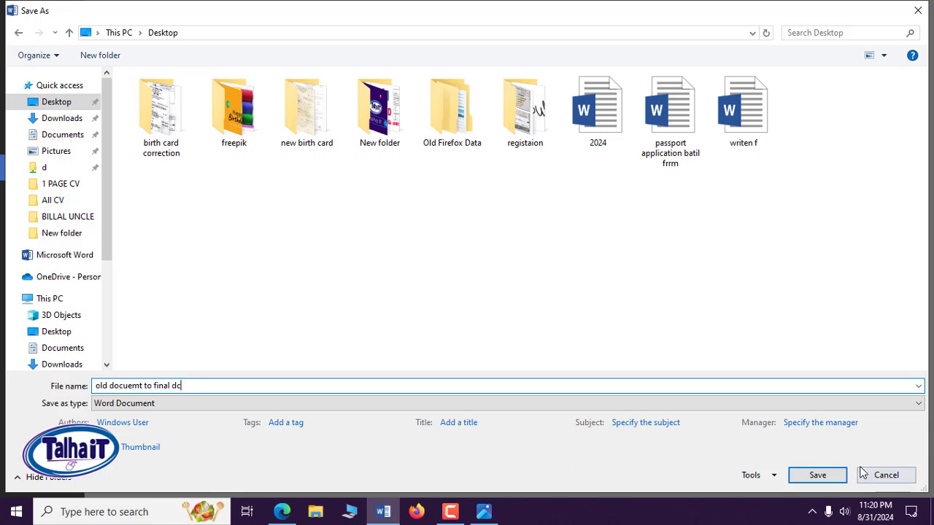
click(829, 480)
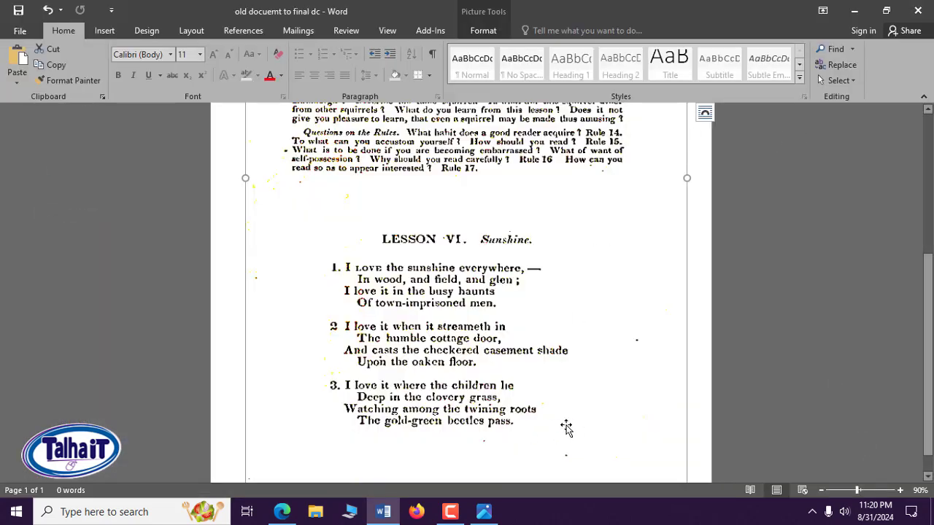
click(918, 10)
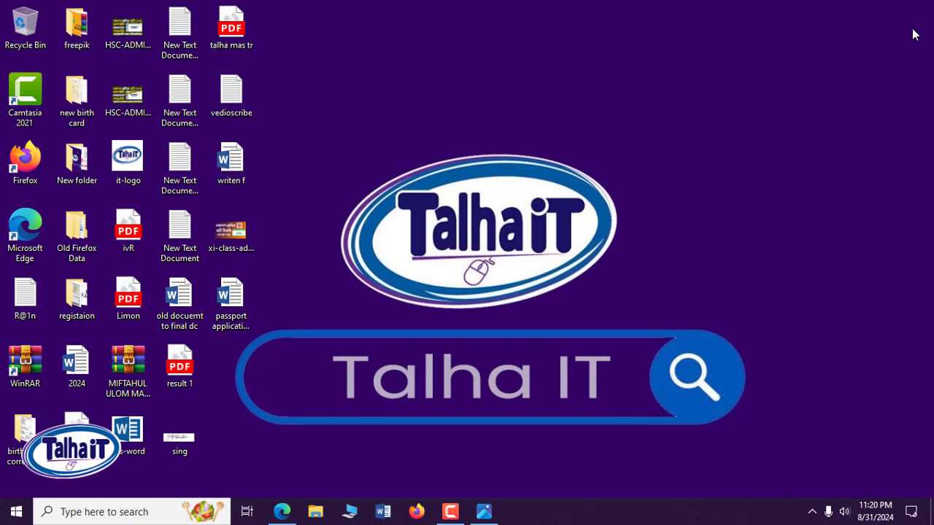